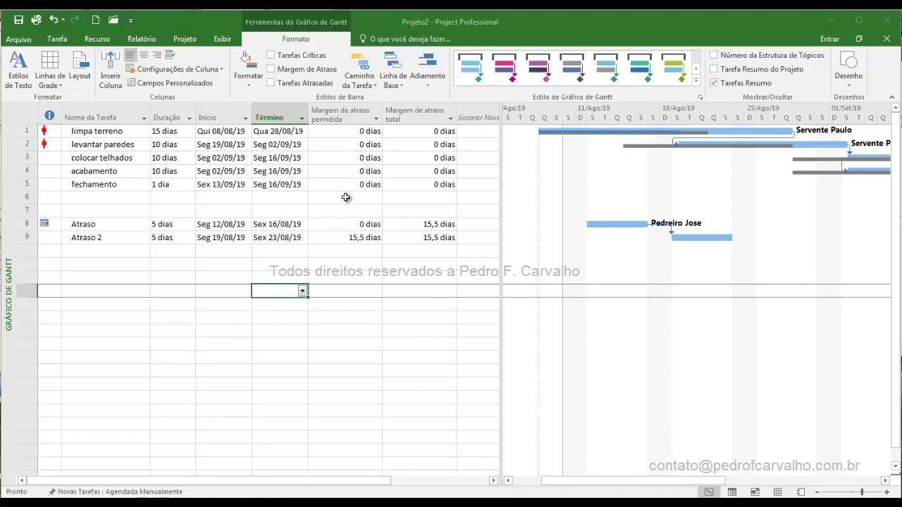
- Review the Margem de atraso permitida and Margem de atraso total columns and the end of the project on the Gantt timeline
left_click(356, 119)
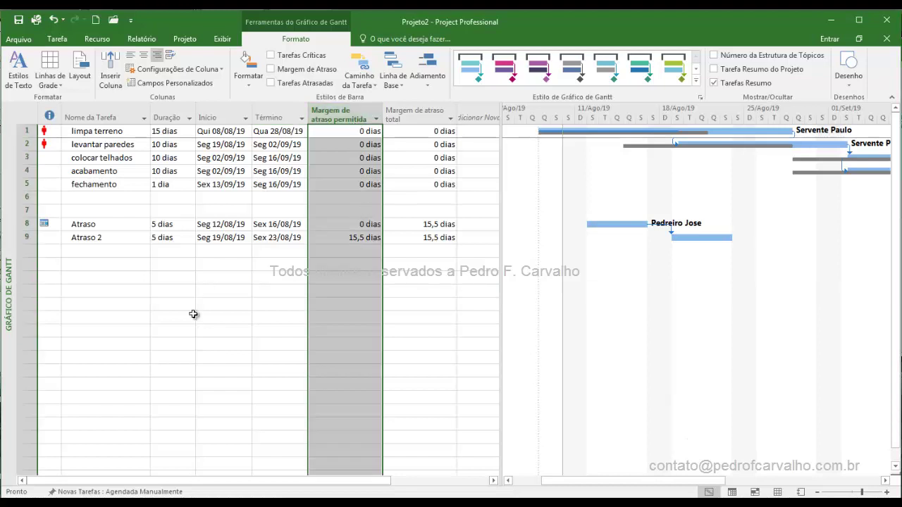
left_click(419, 115)
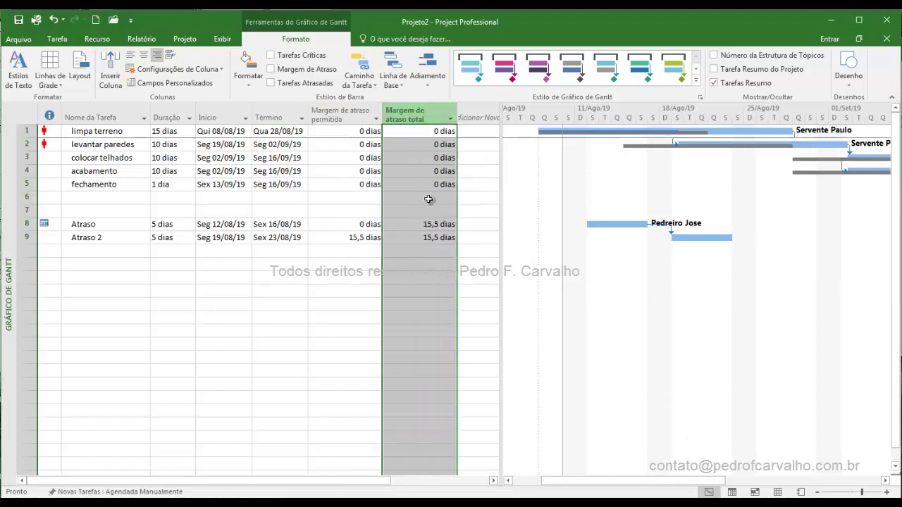
left_click(260, 321)
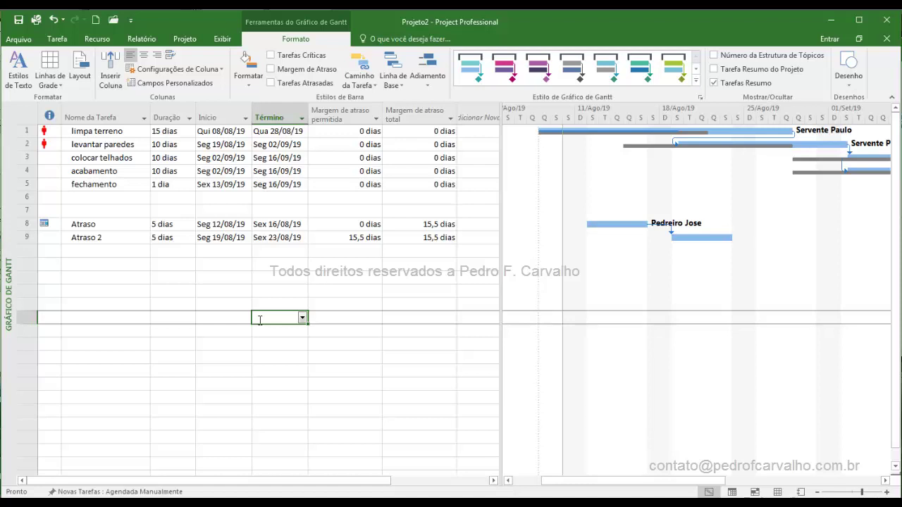
left_click_drag(701, 481, 855, 492)
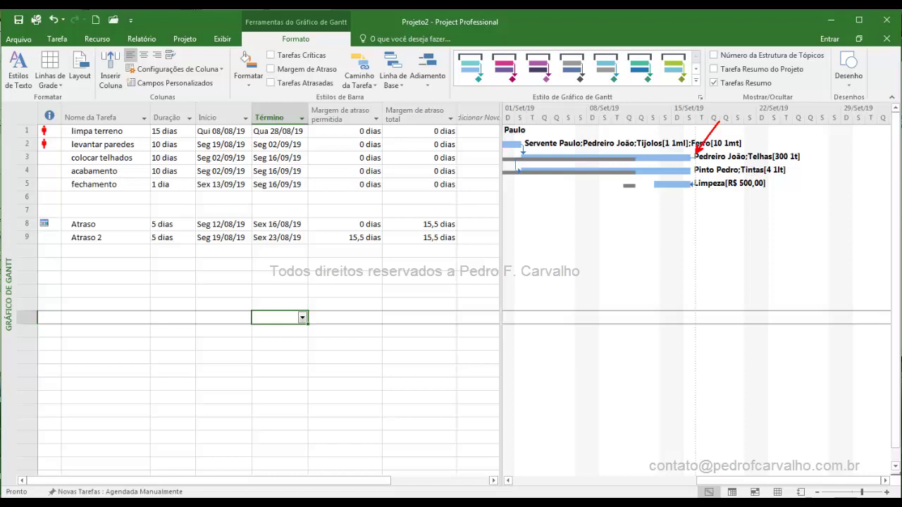
mouse_move(768, 481)
left_mouse_down()
mouse_move(618, 481)
mouse_move(648, 481)
left_mouse_up()
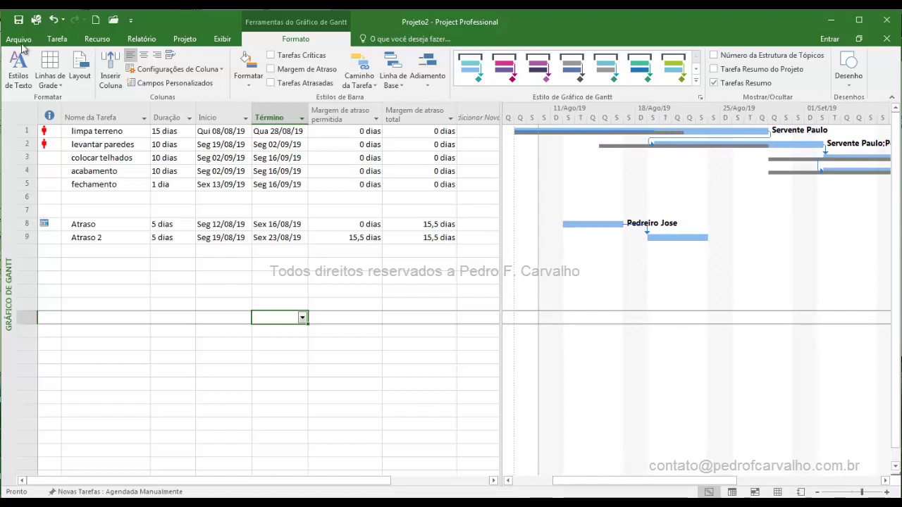
- Switch to the Gantt de Controle view and examine the critical task bars up to the project's finish
left_click(20, 40)
left_click(24, 42)
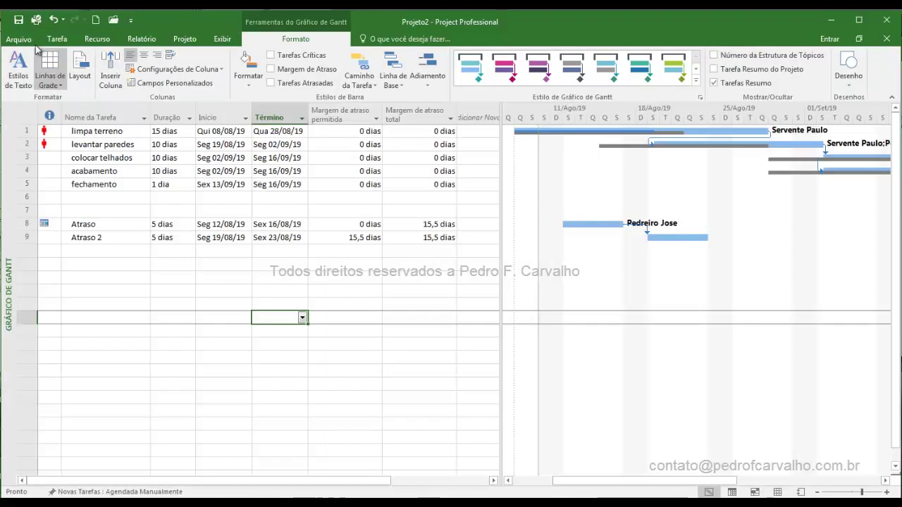
left_click(57, 39)
left_click(32, 85)
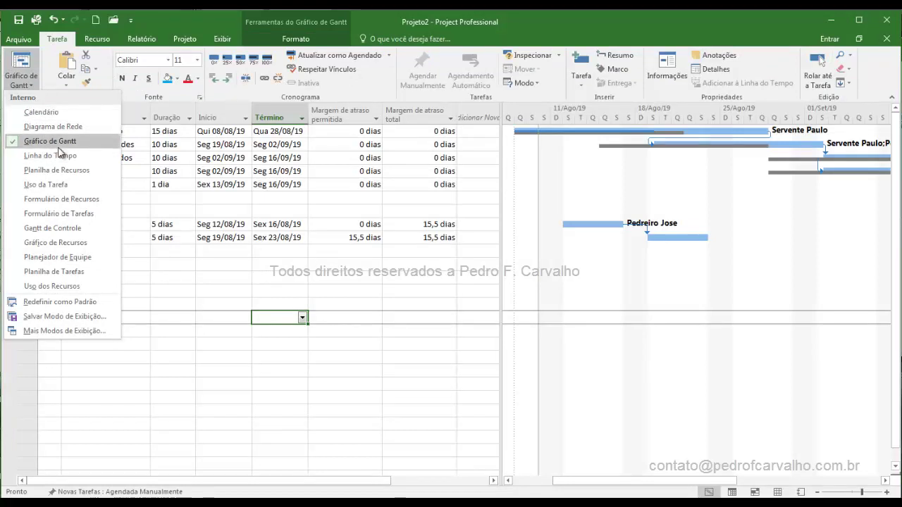
left_click(81, 227)
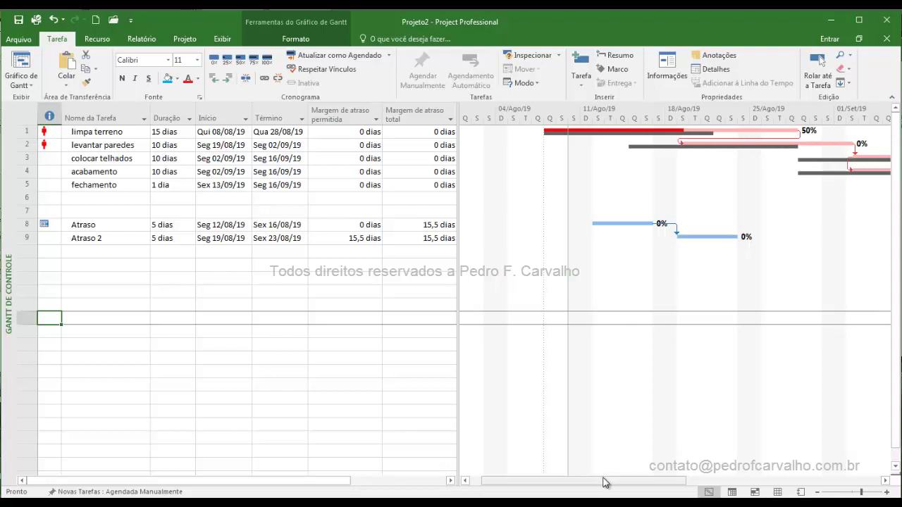
left_click_drag(604, 479, 755, 470)
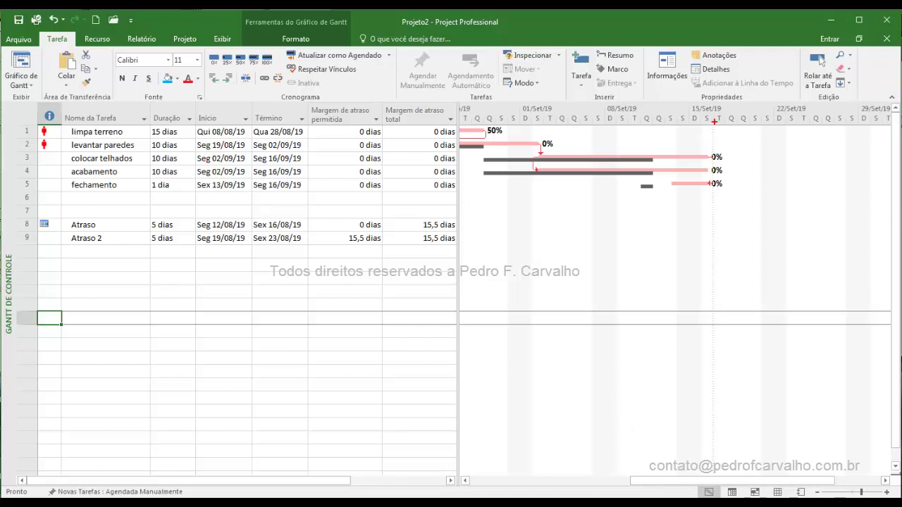
left_click_drag(714, 121, 714, 405)
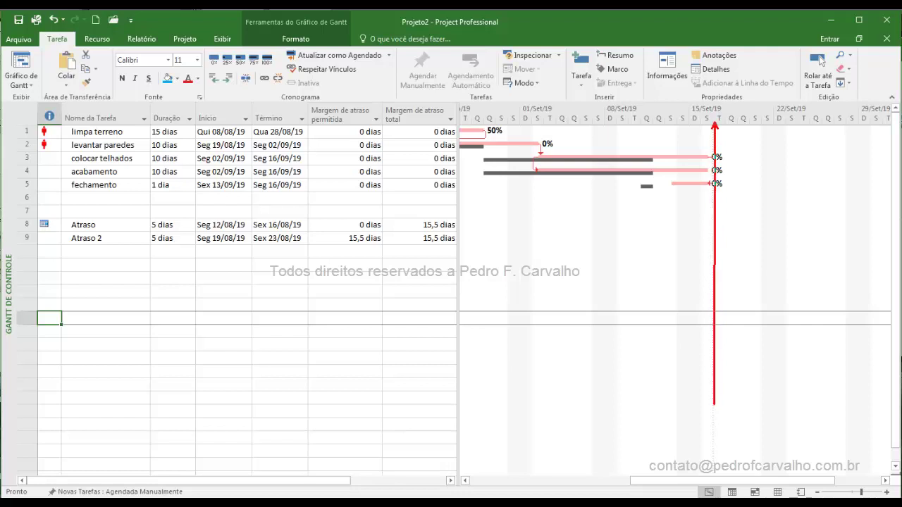
left_click_drag(754, 195, 695, 195)
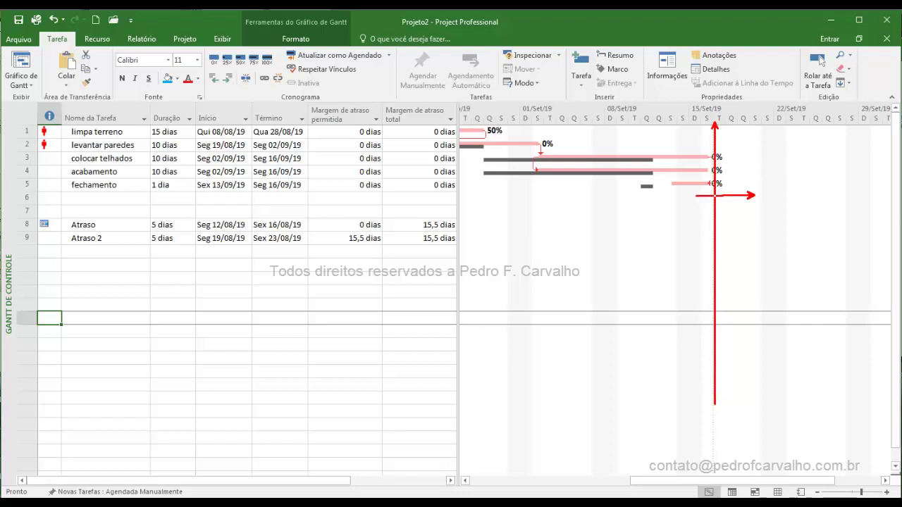
mouse_move(549, 251)
left_mouse_down()
mouse_move(637, 248)
mouse_move(634, 271)
mouse_move(559, 269)
mouse_move(590, 249)
mouse_move(651, 300)
mouse_move(668, 297)
mouse_move(666, 324)
mouse_move(726, 332)
mouse_move(736, 284)
mouse_move(668, 282)
mouse_move(694, 304)
mouse_move(688, 325)
mouse_move(726, 323)
left_mouse_up()
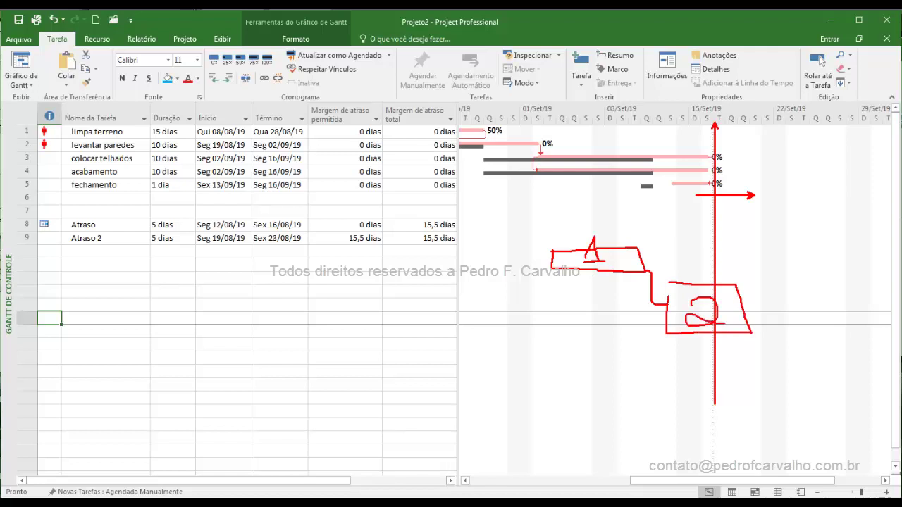
left_click_drag(530, 215, 544, 244)
mouse_move(698, 227)
left_mouse_down()
mouse_move(724, 227)
mouse_move(586, 227)
left_mouse_up()
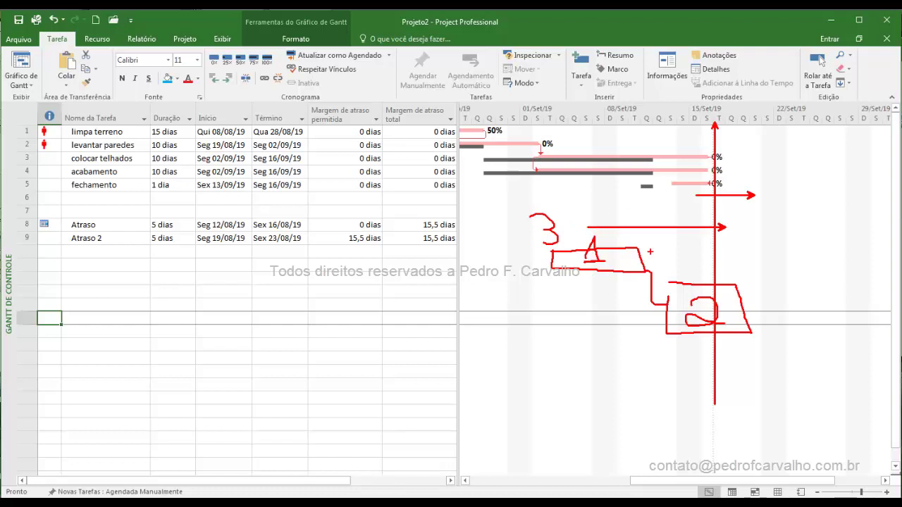
left_click_drag(828, 264, 718, 264)
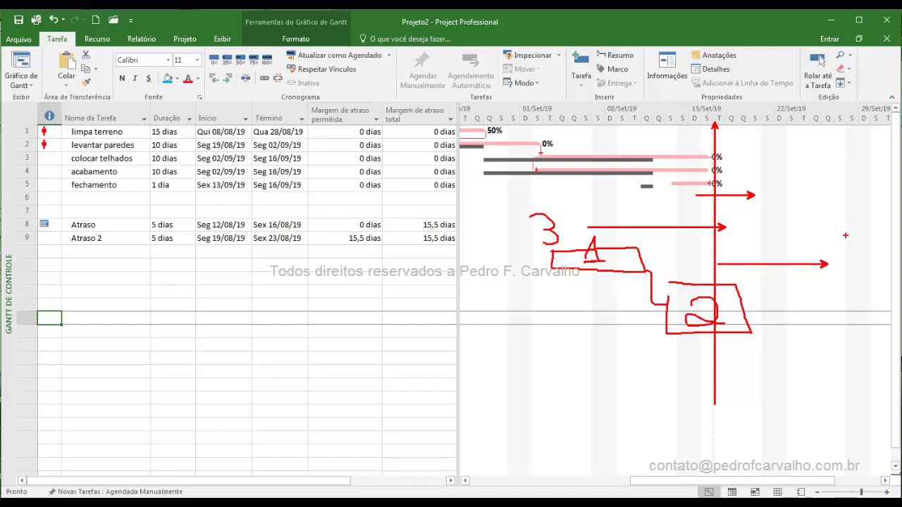
key("Escape")
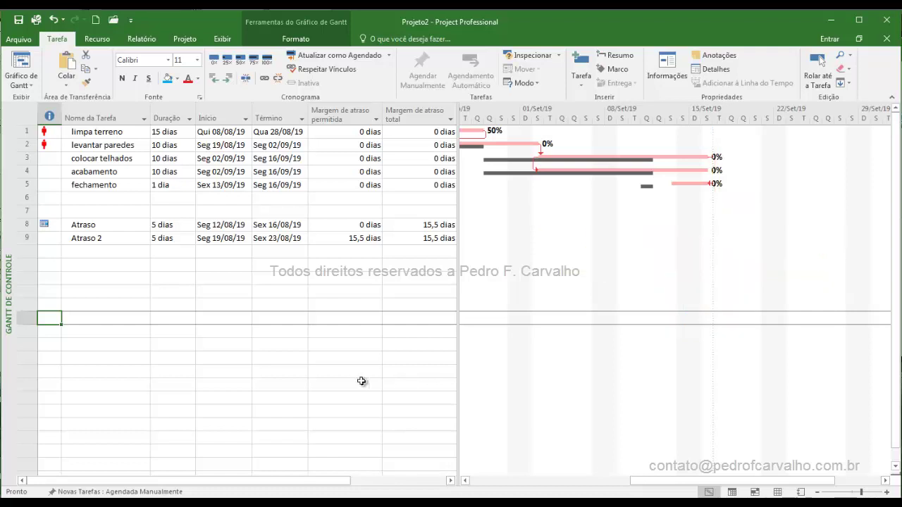
- Return the project to the Gráfico de Gantt view
left_click(21, 64)
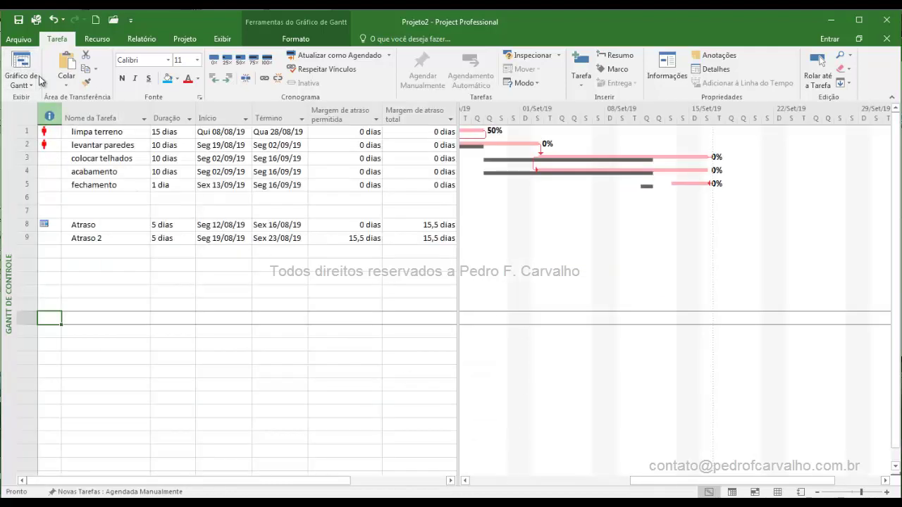
left_click(23, 64)
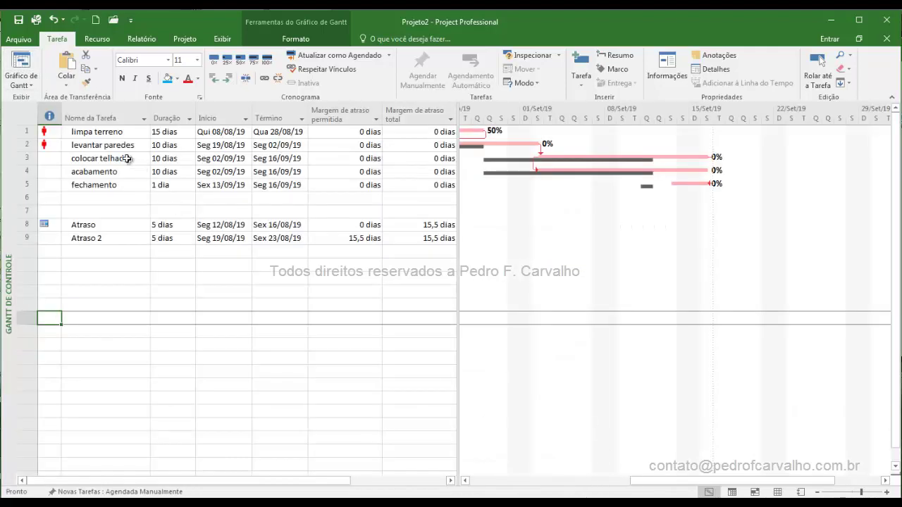
left_click(34, 87)
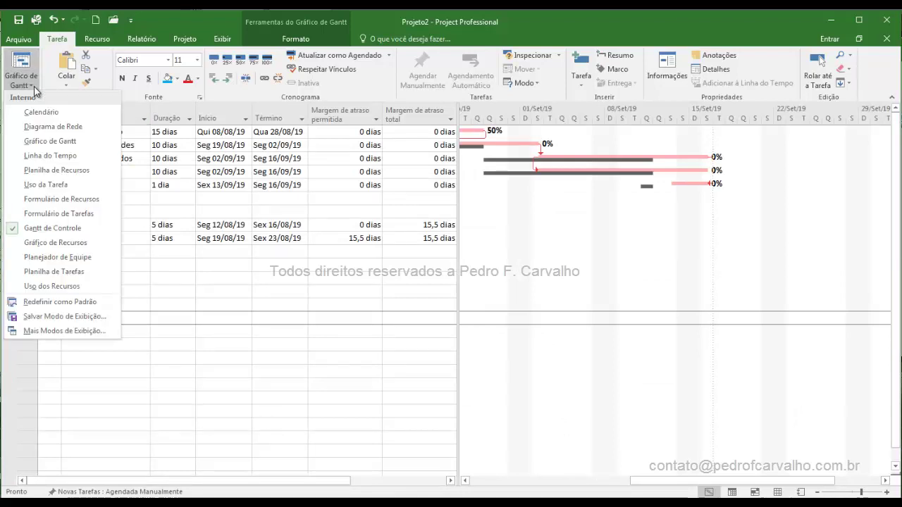
left_click(50, 142)
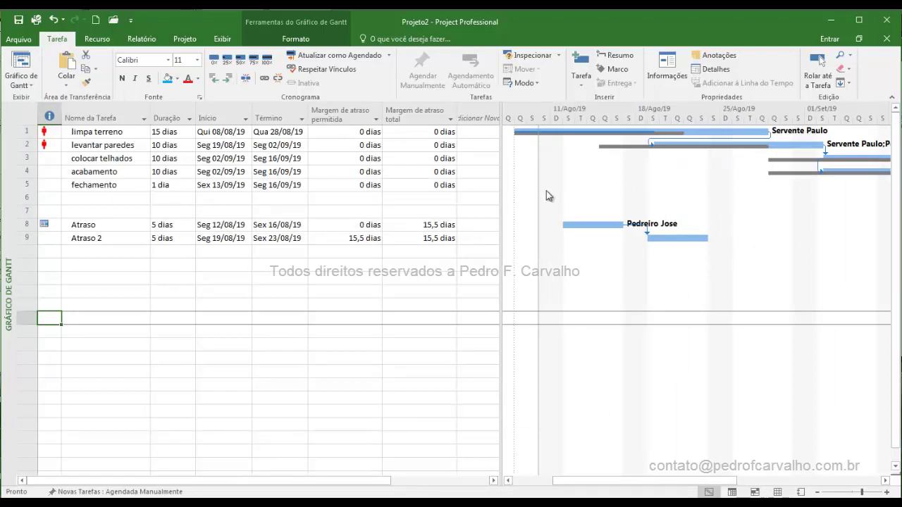
- Turn on the Tarefas Críticas bar style so the Gantt chart highlights the critical tasks
left_click(287, 43)
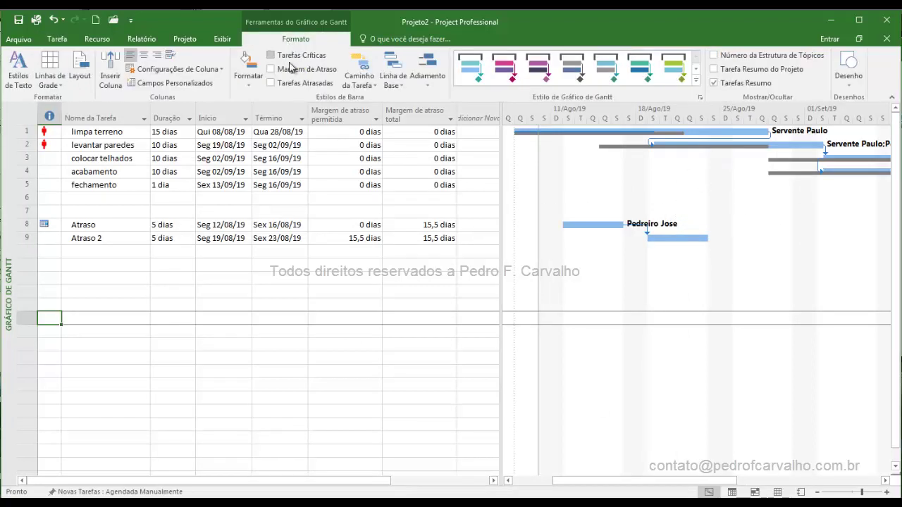
left_click(271, 55)
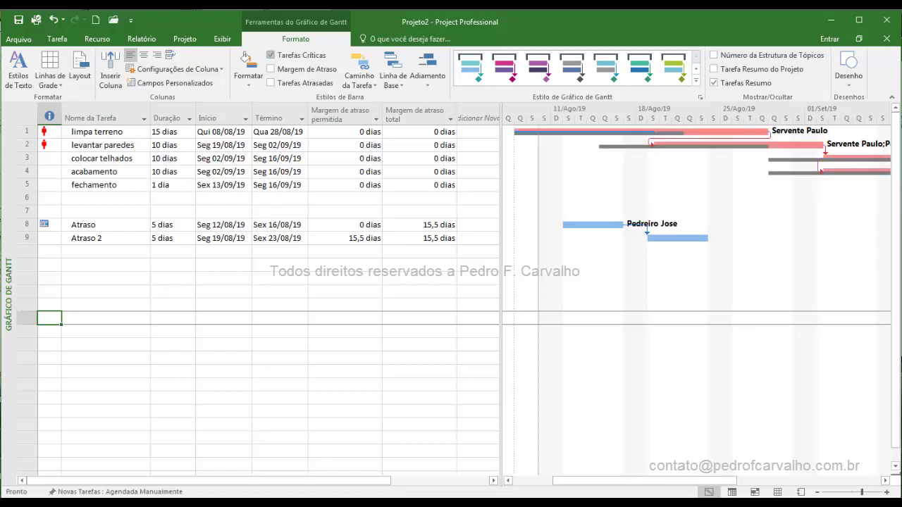
left_click_drag(276, 59, 296, 200)
mouse_move(650, 482)
left_mouse_down()
mouse_move(765, 482)
mouse_move(648, 478)
mouse_move(718, 471)
mouse_move(606, 469)
mouse_move(638, 472)
left_mouse_up()
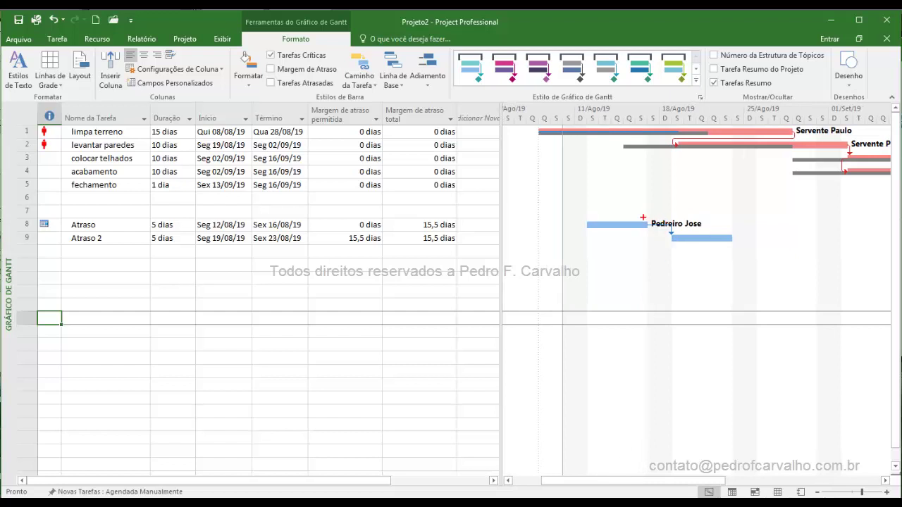
left_click_drag(643, 218, 678, 179)
left_click_drag(707, 234, 743, 179)
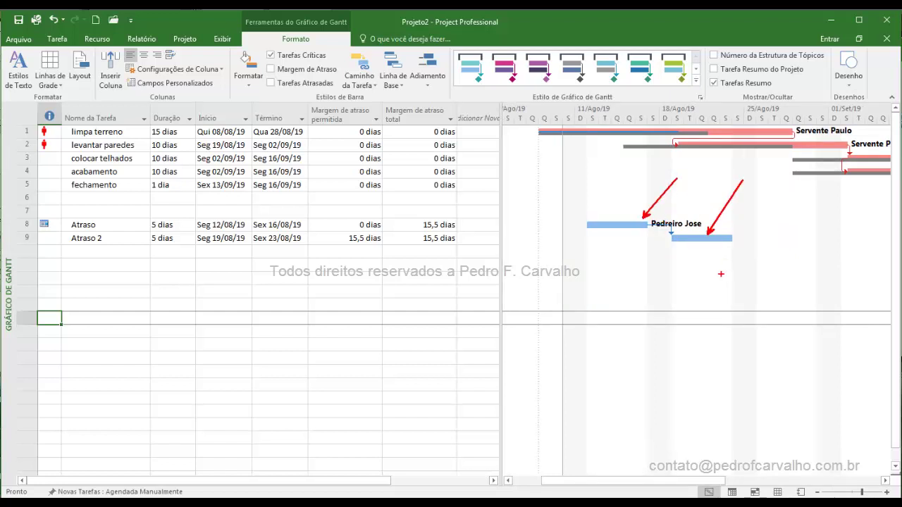
key("Escape")
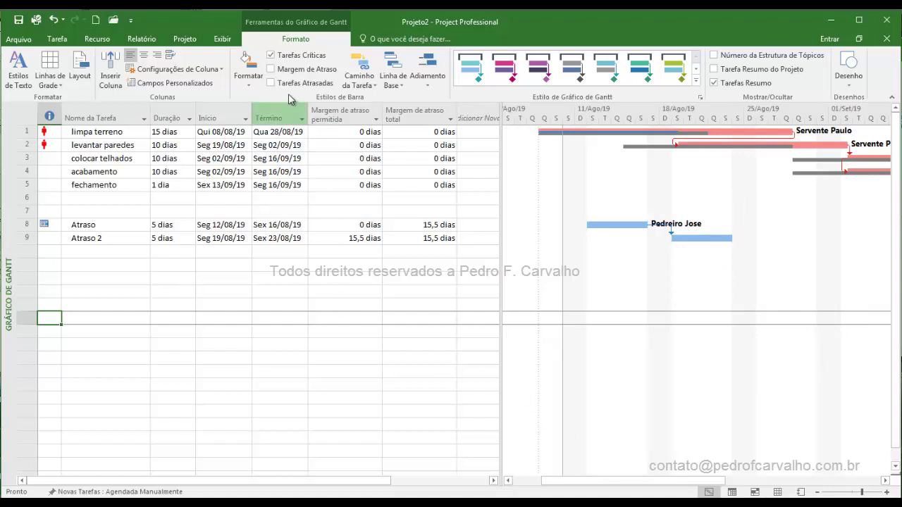
key("ctrl+2")
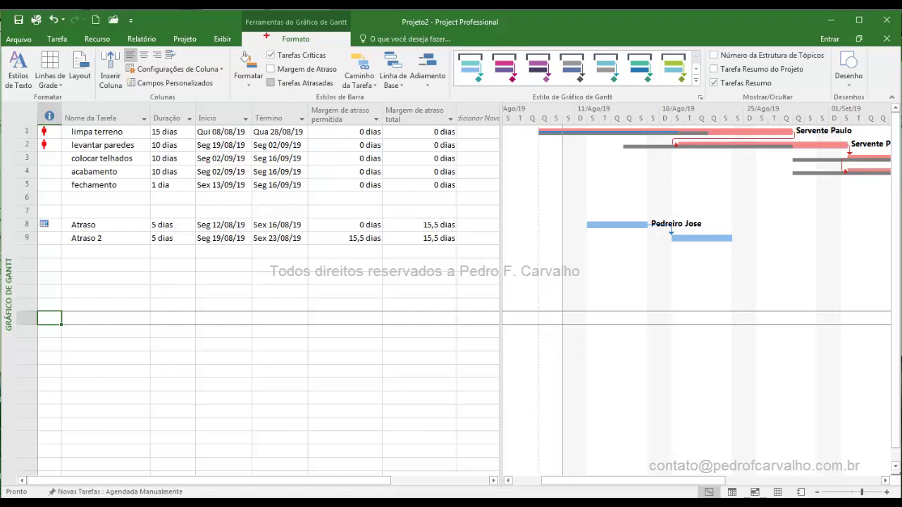
left_click_drag(267, 35, 357, 103)
left_click_drag(326, 63, 355, 52)
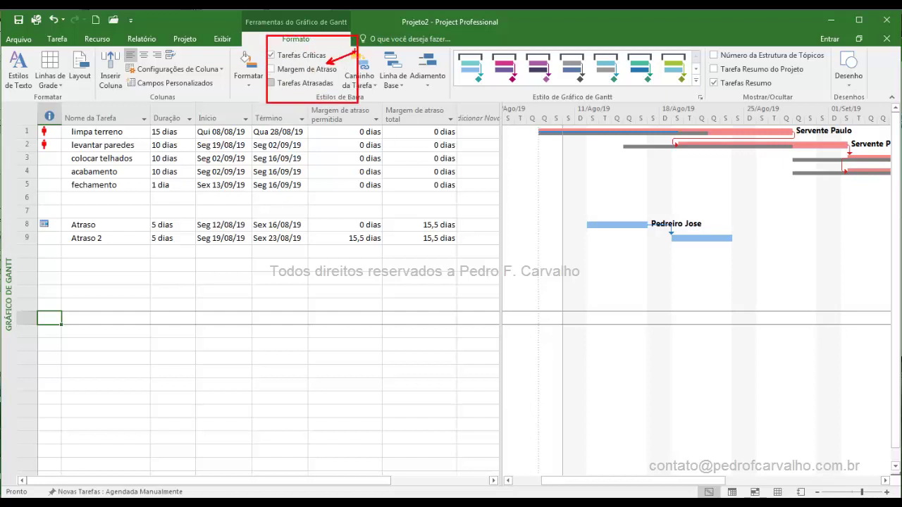
key("Escape")
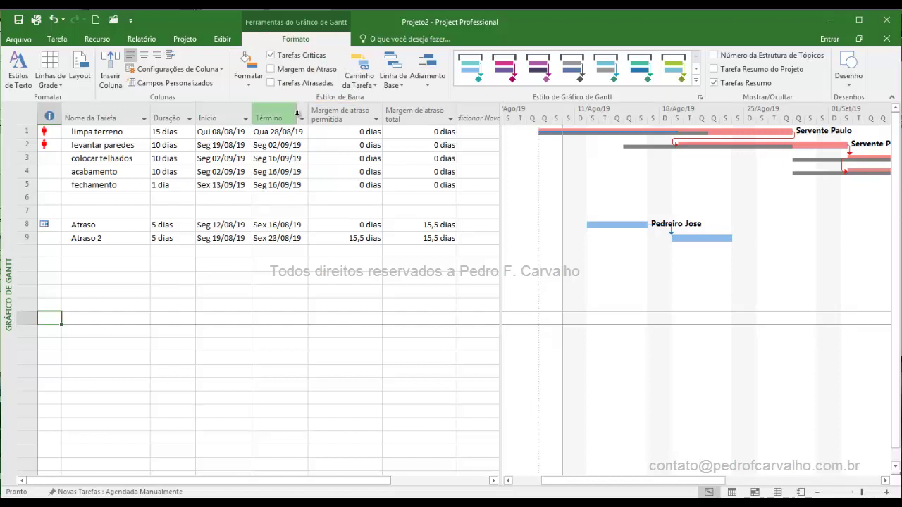
- Turn on Margem de Atraso in the Gantt bar styles and view the slack line of the Atraso 2 task
left_click(271, 70)
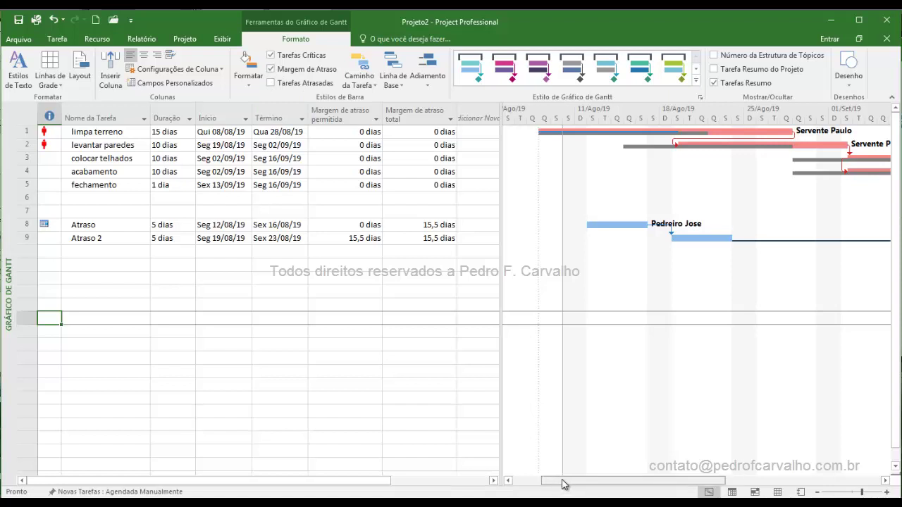
left_click_drag(568, 484, 632, 483)
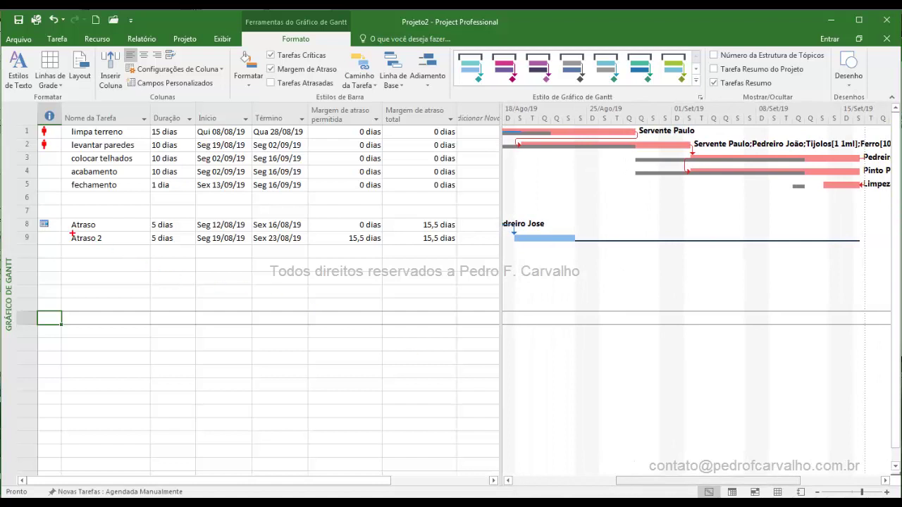
mouse_move(69, 233)
left_mouse_down()
mouse_move(116, 243)
mouse_move(868, 246)
left_mouse_up()
left_click_drag(590, 241, 564, 287)
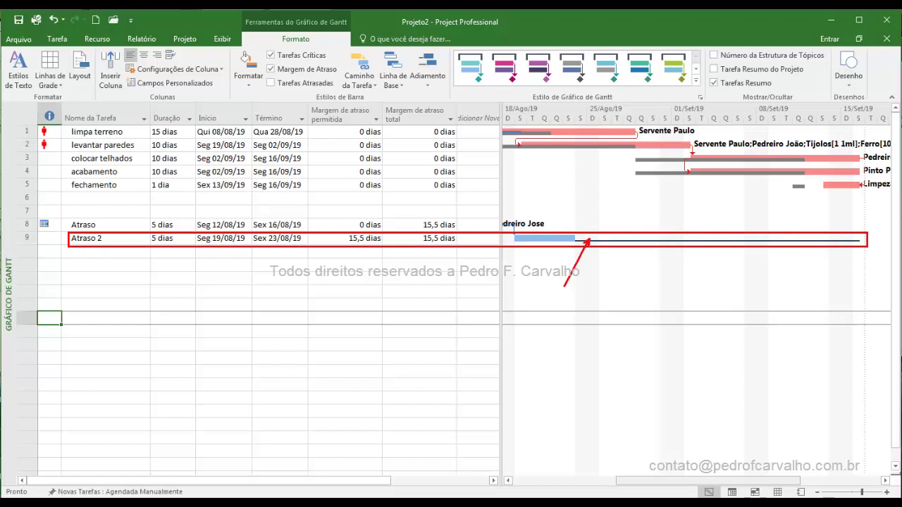
key("Escape")
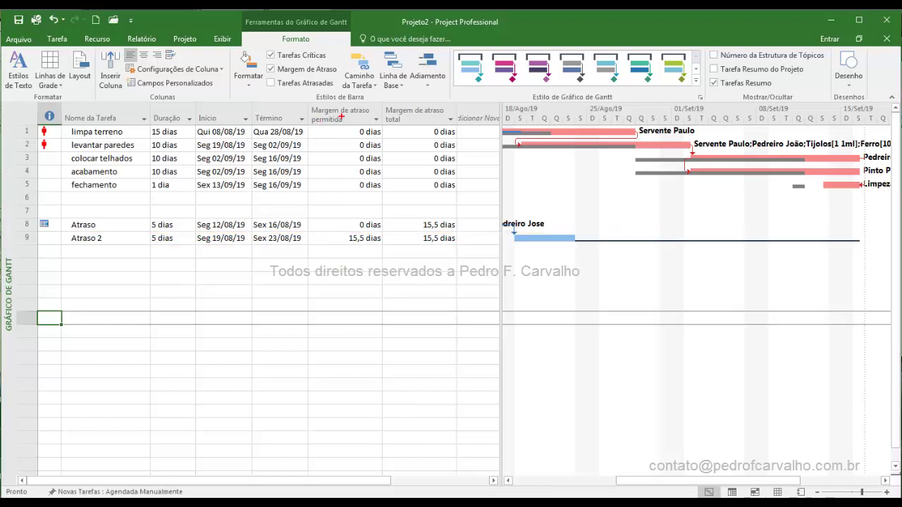
left_click_drag(341, 117, 368, 92)
left_click_drag(409, 118, 448, 83)
key("Escape")
left_click_drag(655, 484, 603, 484)
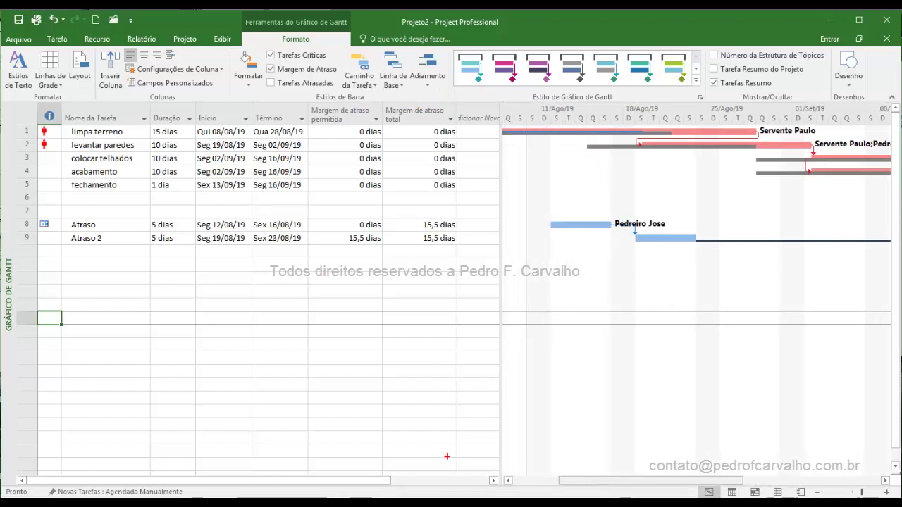
key("ctrl+2")
type("tarea")
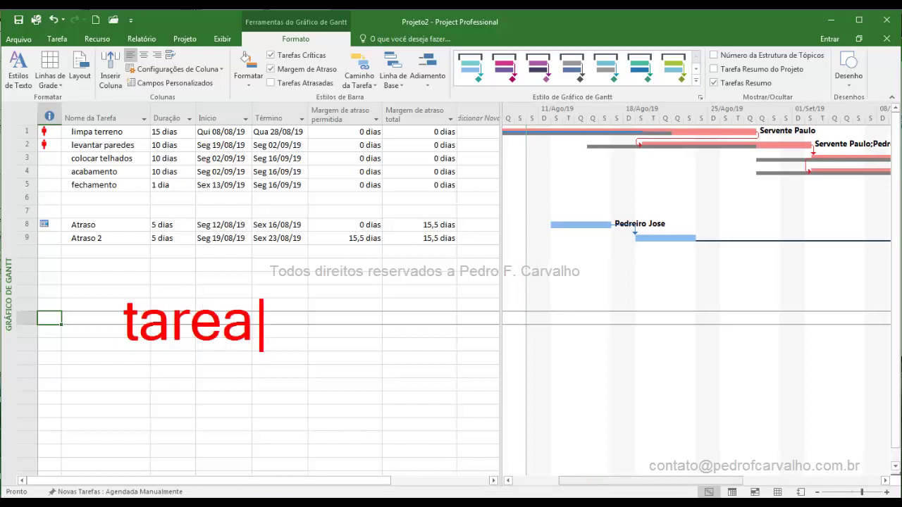
key("BackSpace")
type("fa      ")
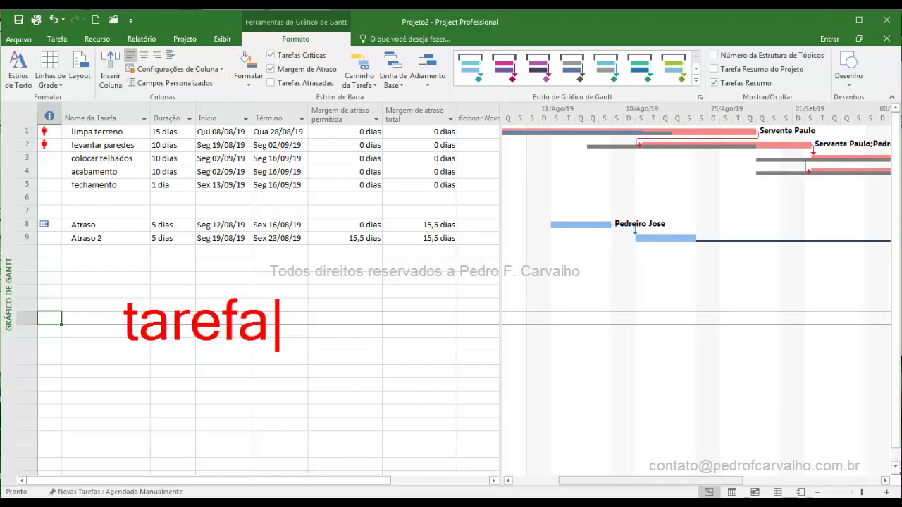
type("sucessora")
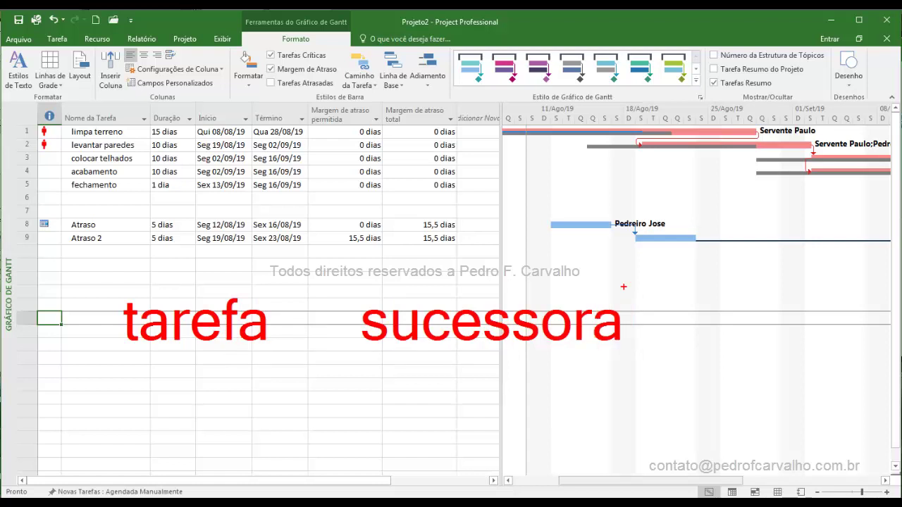
- Mark the Atraso task and its Margem de atraso permitida value, and compare its Gantt bar with the successor Atraso 2 bar
left_click_drag(341, 218, 384, 231)
left_click_drag(114, 228, 177, 196)
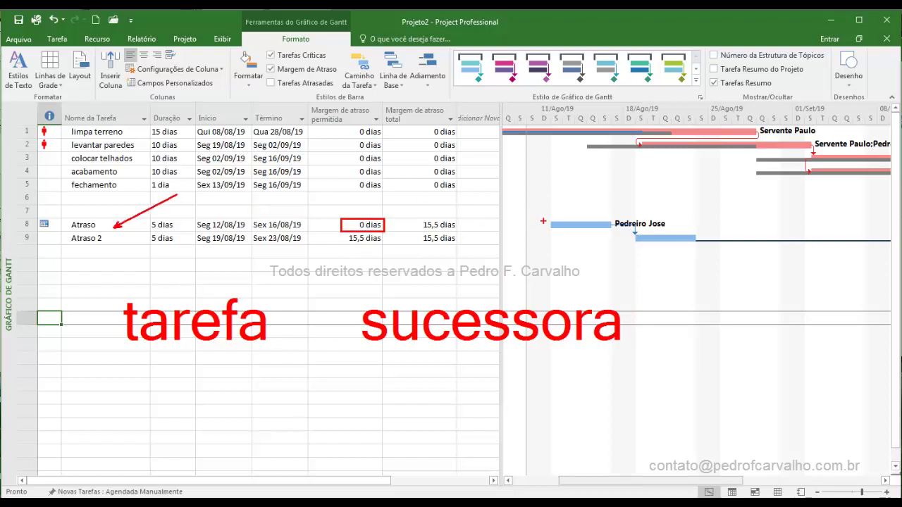
left_click_drag(544, 219, 613, 238)
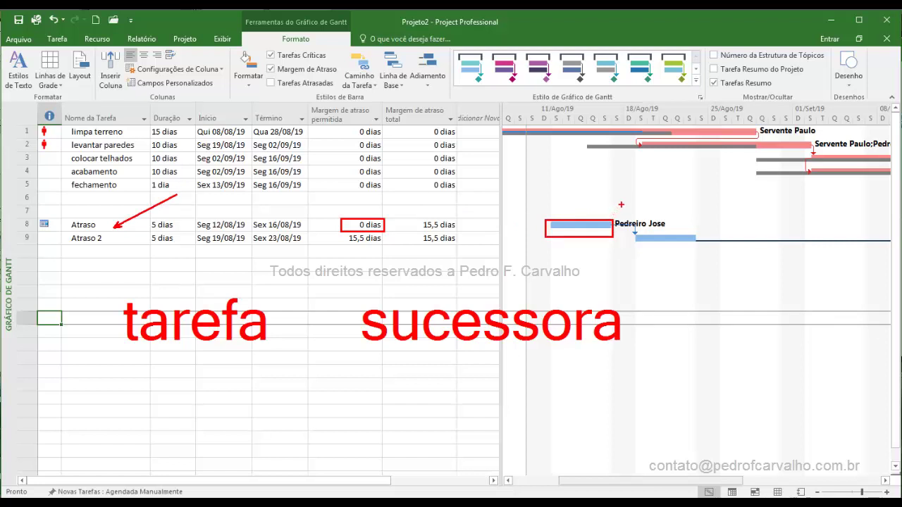
mouse_move(618, 194)
left_mouse_down()
mouse_move(617, 206)
mouse_move(642, 211)
mouse_move(633, 182)
mouse_move(617, 185)
left_mouse_up()
left_click_drag(635, 234, 714, 248)
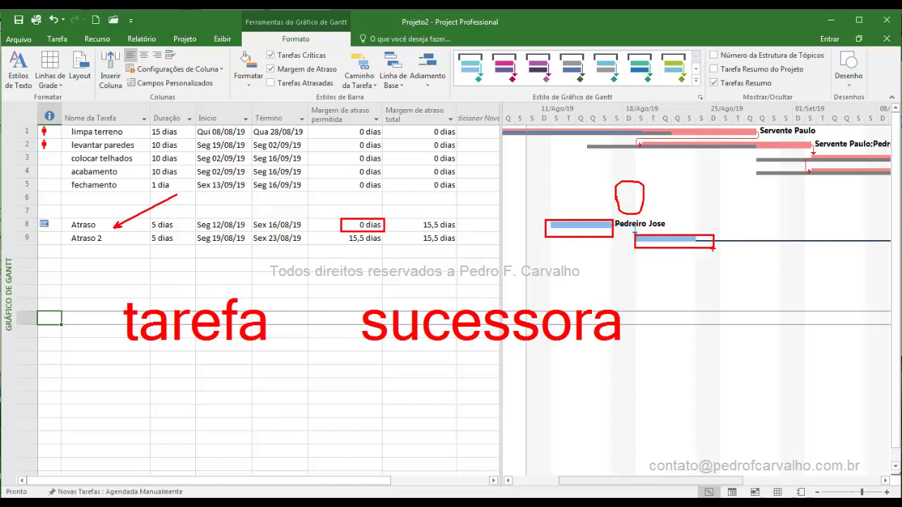
- Mark Atraso's two slack values and the Margem de atraso total heading, adding the on-screen note "tarefa data final projeto"
left_click_drag(379, 224, 428, 196)
left_click_drag(446, 226, 496, 194)
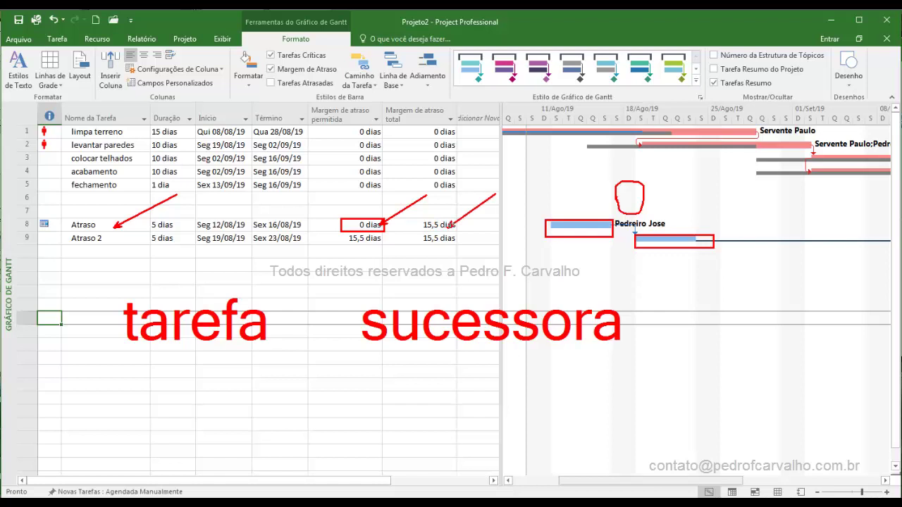
left_click_drag(382, 103, 460, 126)
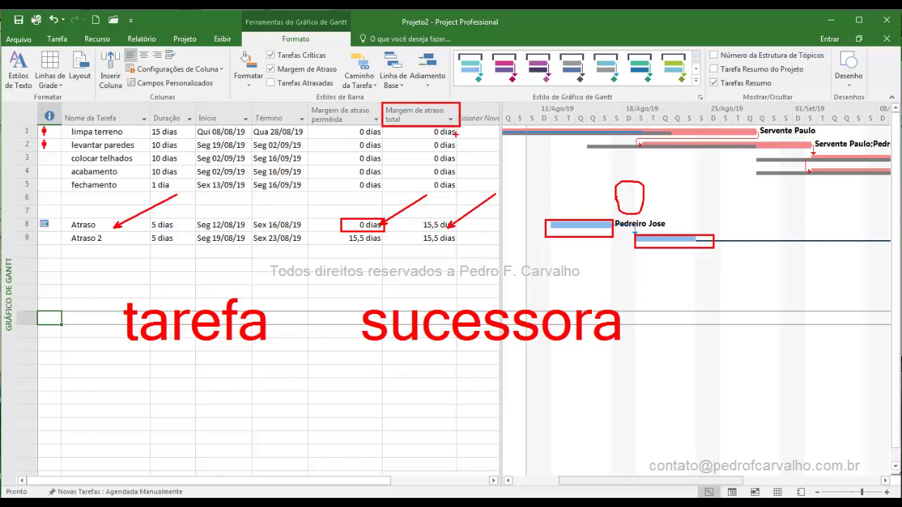
key("t")
type("tarefa   ")
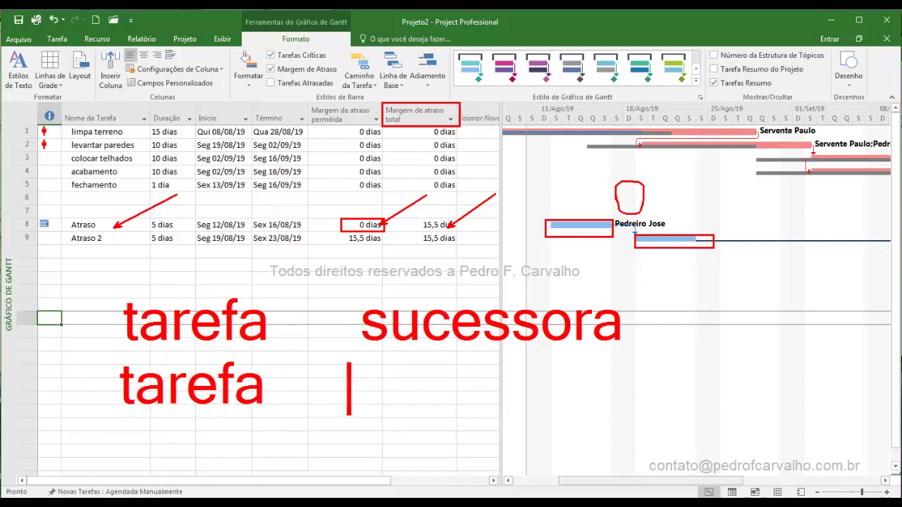
type("   data")
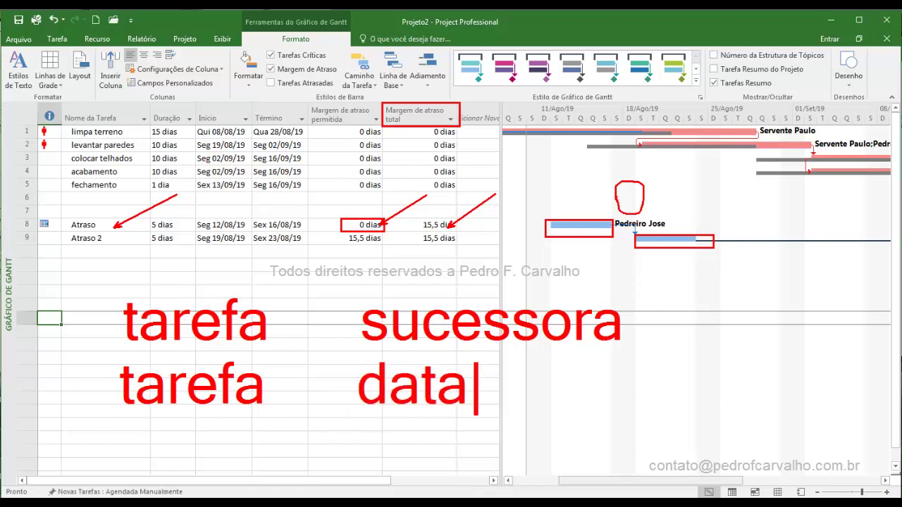
type(" final projeto")
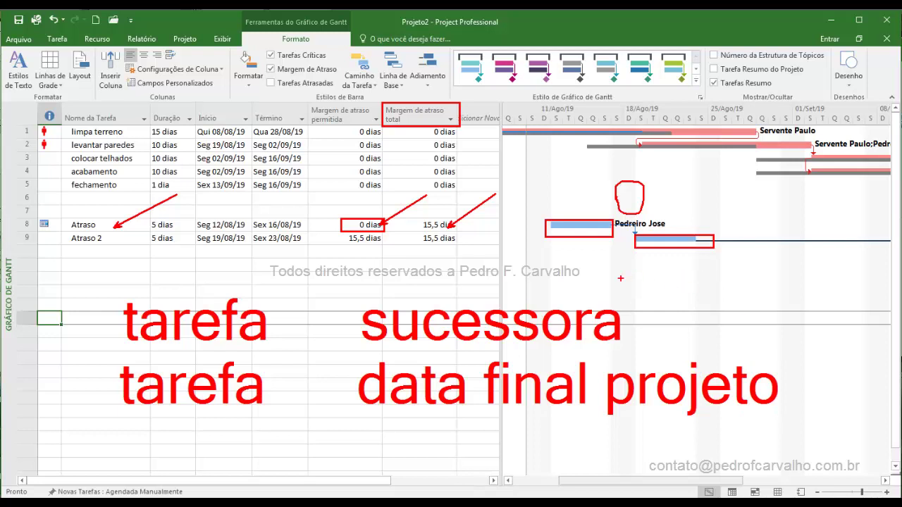
key("Escape")
- Mark the Atraso 2 slack line up to the project's finish and relate it to the two Margem de atraso columns
left_click_drag(620, 484, 673, 486)
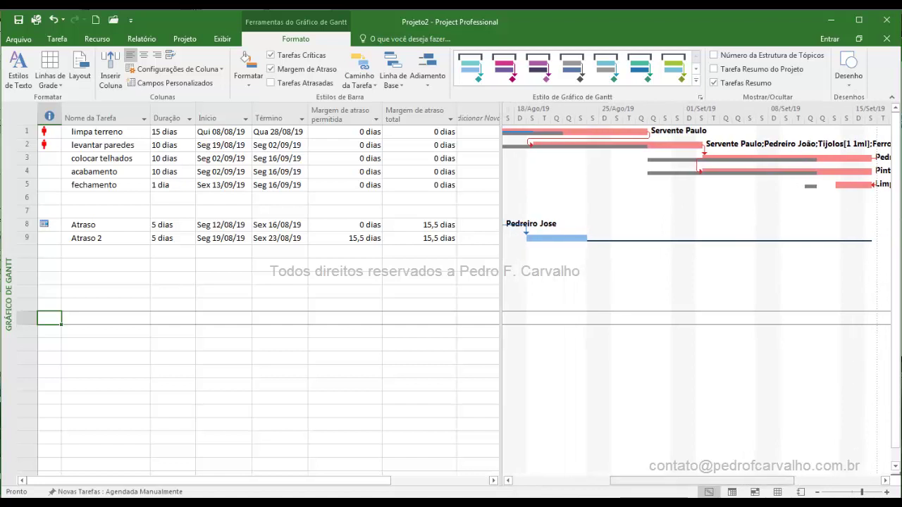
key("ctrl+2")
left_click_drag(587, 232, 876, 245)
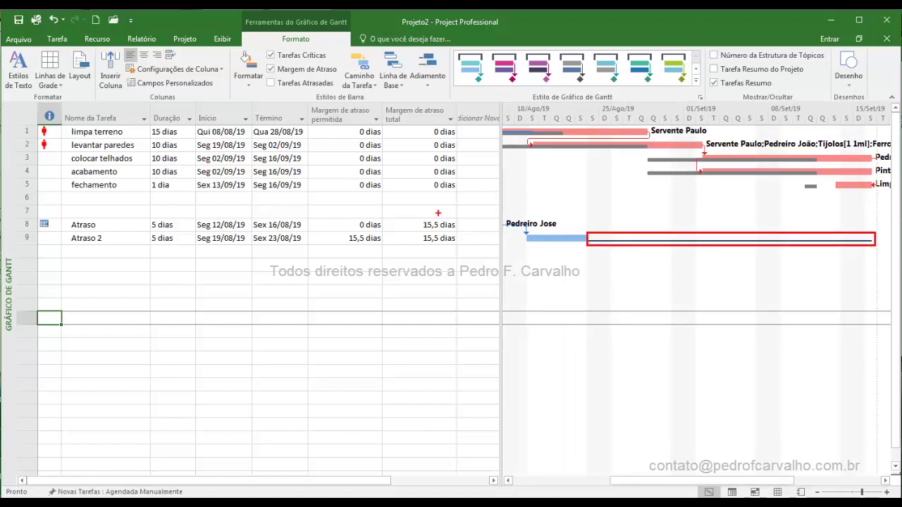
left_click_drag(354, 120, 393, 92)
left_click_drag(422, 117, 456, 97)
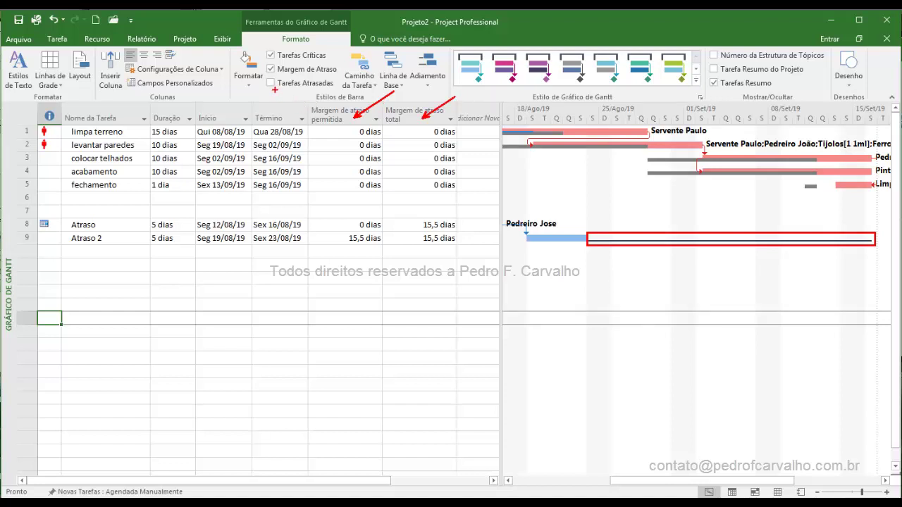
left_click_drag(275, 89, 253, 118)
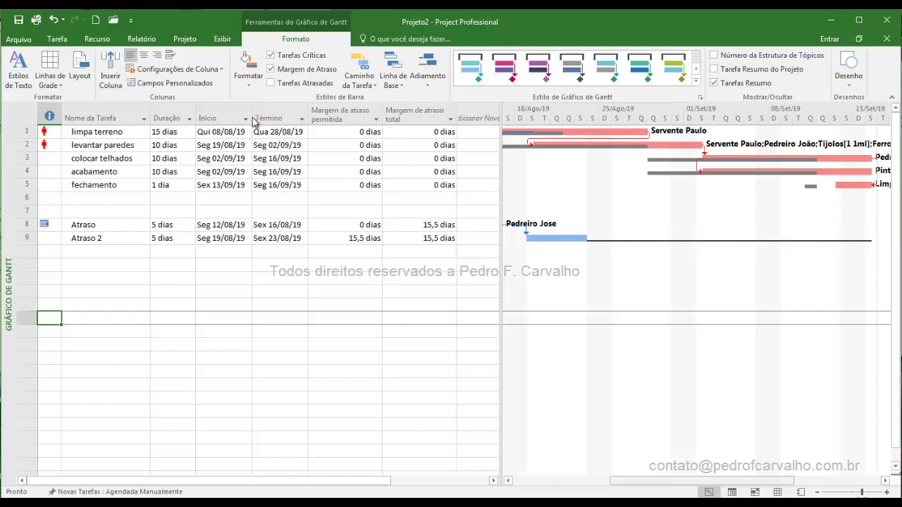
left_click(415, 373)
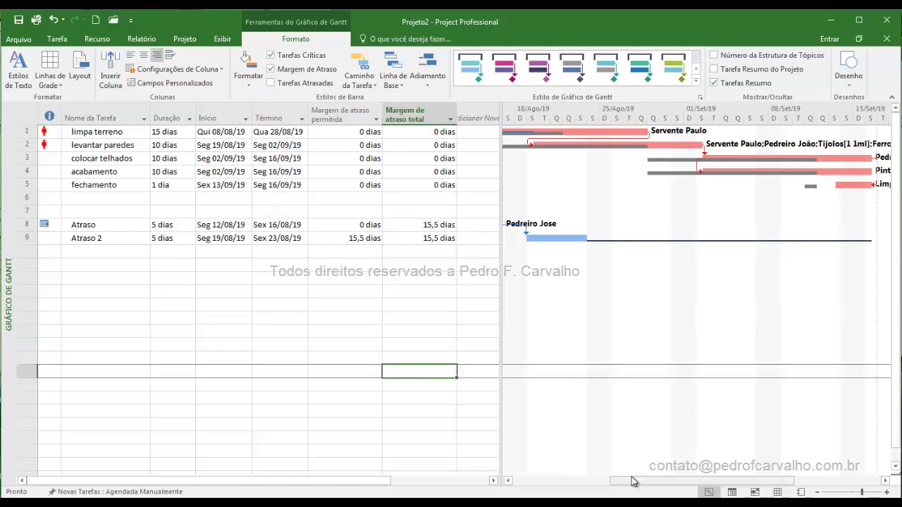
left_click_drag(632, 481, 582, 482)
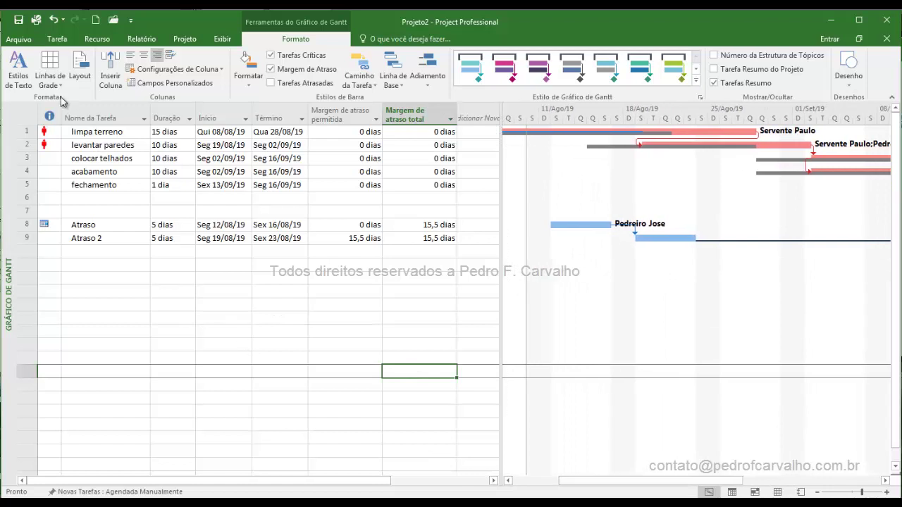
- Open the advanced Project options at the calculation options for Projeto2
left_click(19, 40)
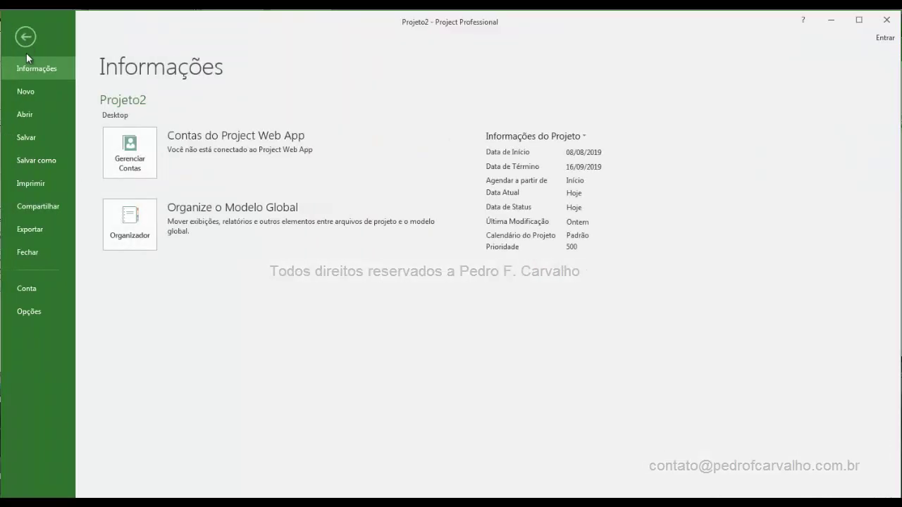
left_click(52, 315)
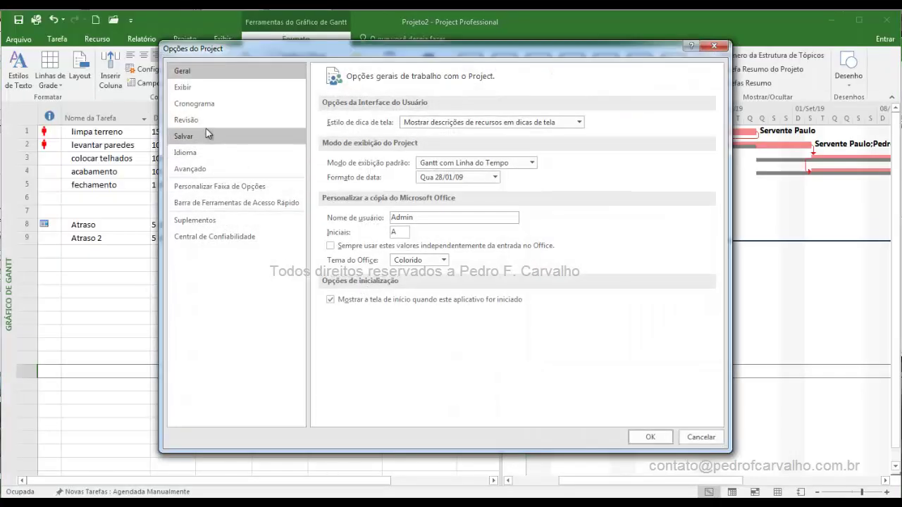
left_click(217, 171)
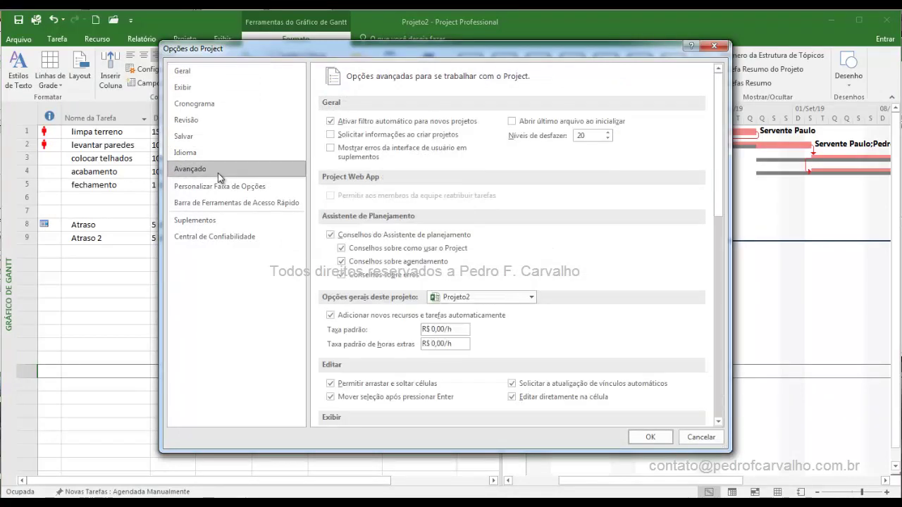
left_click_drag(720, 211, 737, 406)
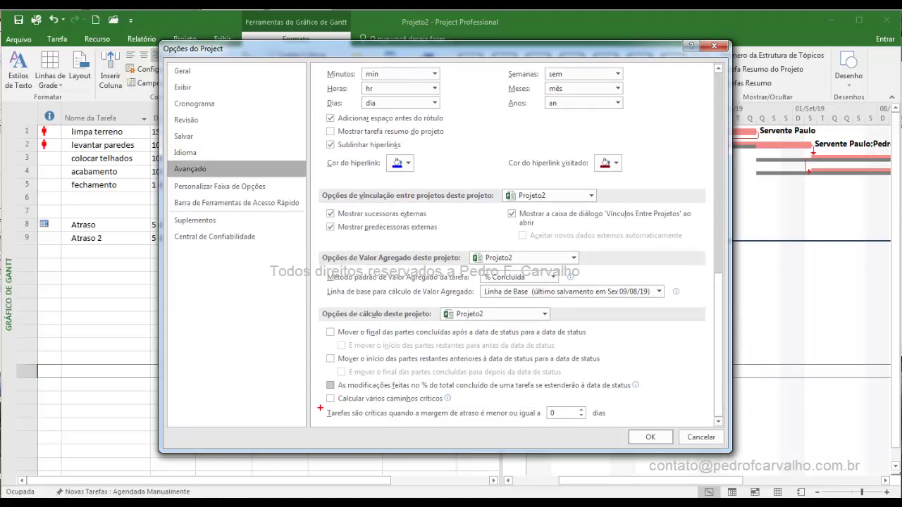
- Examine the slack threshold at which tasks count as critical, and close the options without changes
left_click_drag(319, 416, 506, 419)
key("Escape")
left_click_drag(320, 407, 626, 425)
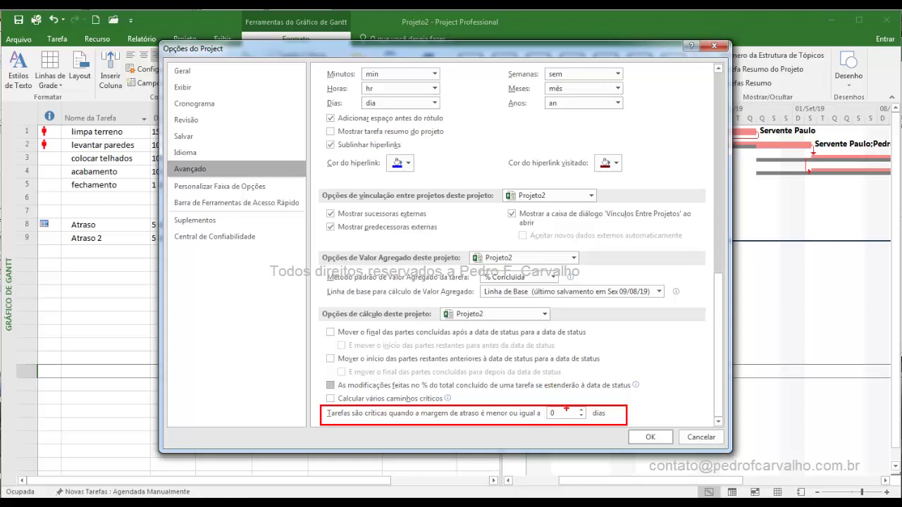
left_click_drag(588, 387, 567, 410)
key("Escape")
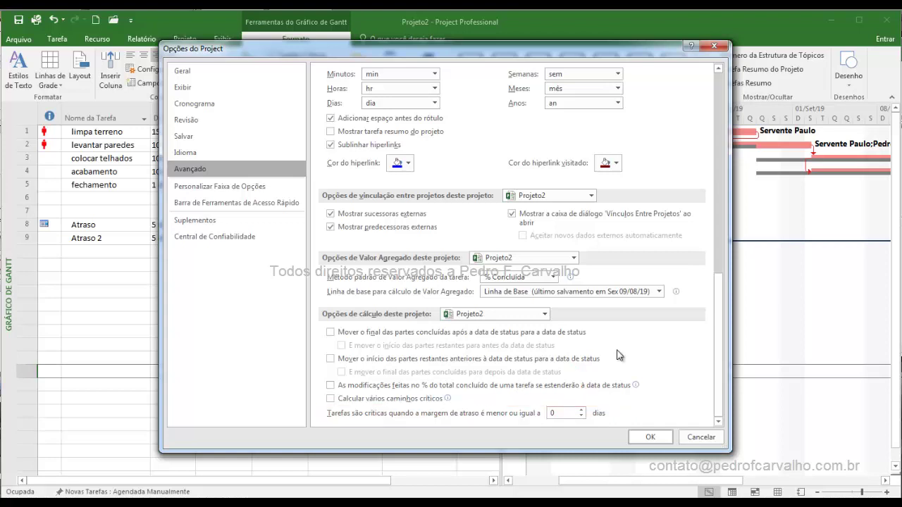
left_click(699, 437)
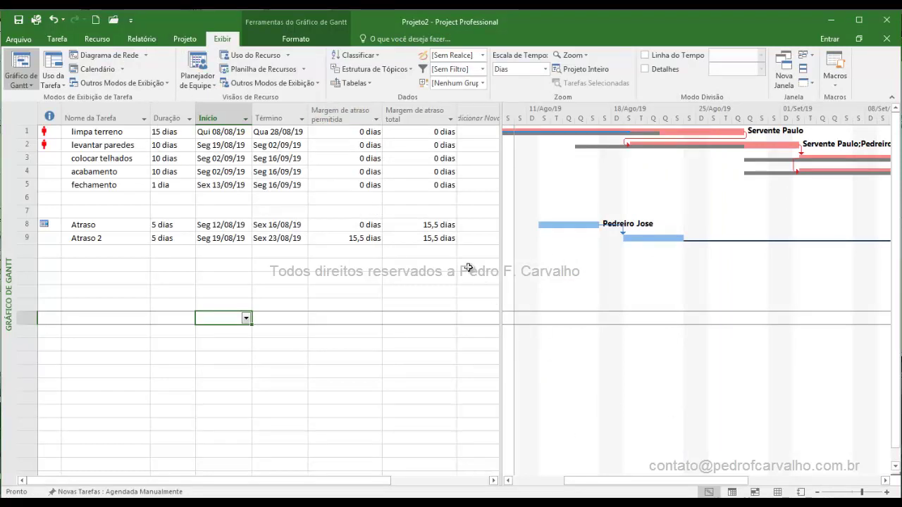
- Check the permitted and total slack values of the Atraso 2 task
left_click(365, 240)
left_click(418, 238)
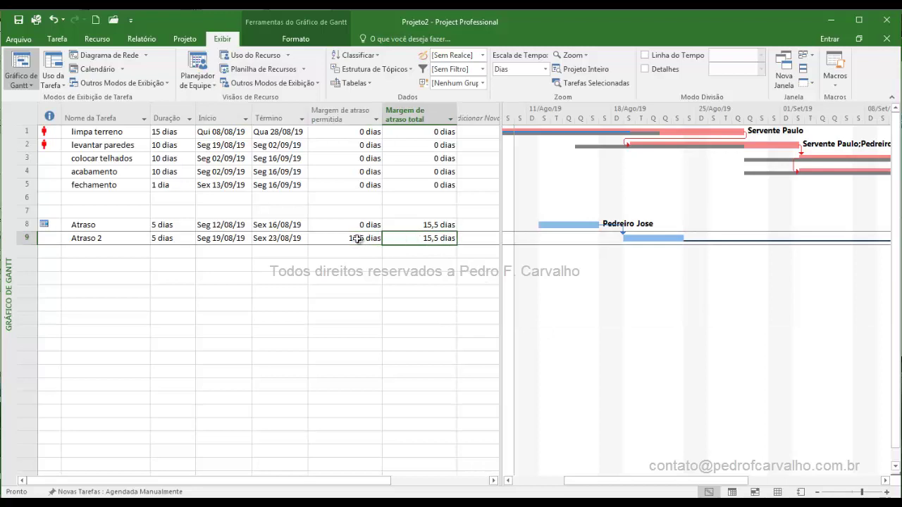
left_click(355, 237)
- In the advanced options, make tasks critical when their slack is less than or equal to 17 days
left_click(19, 41)
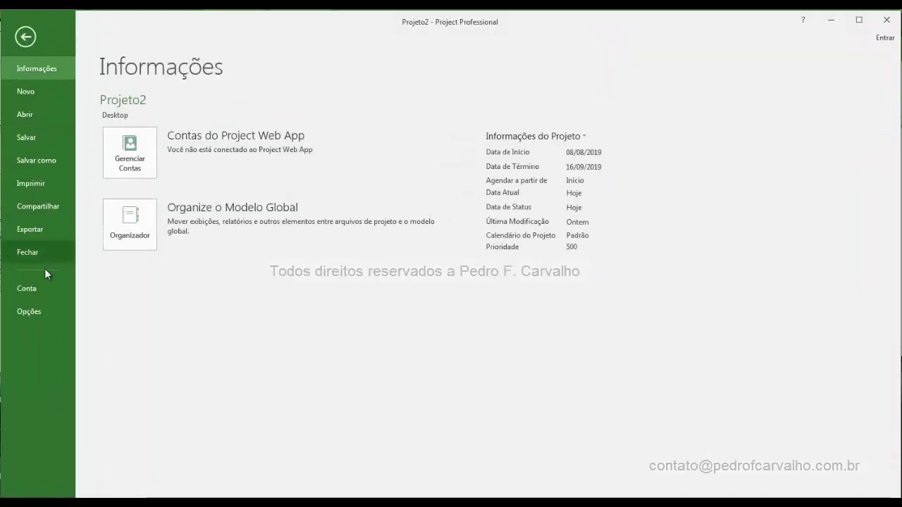
left_click(48, 311)
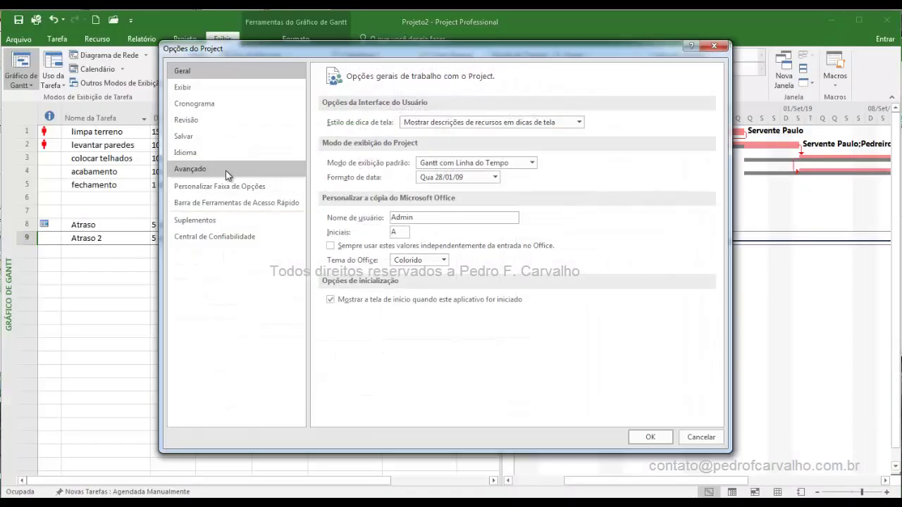
left_click(221, 168)
scroll(708, 201, "down", 10)
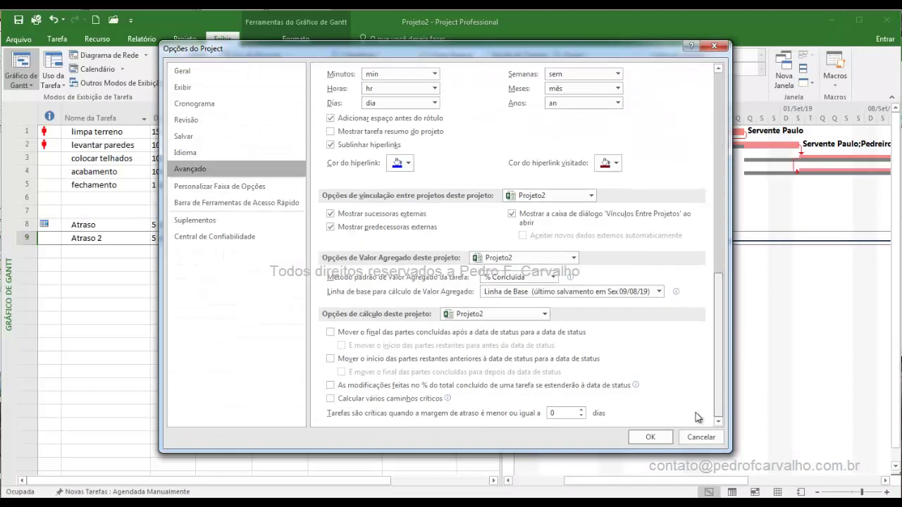
double_click(553, 413)
type("17")
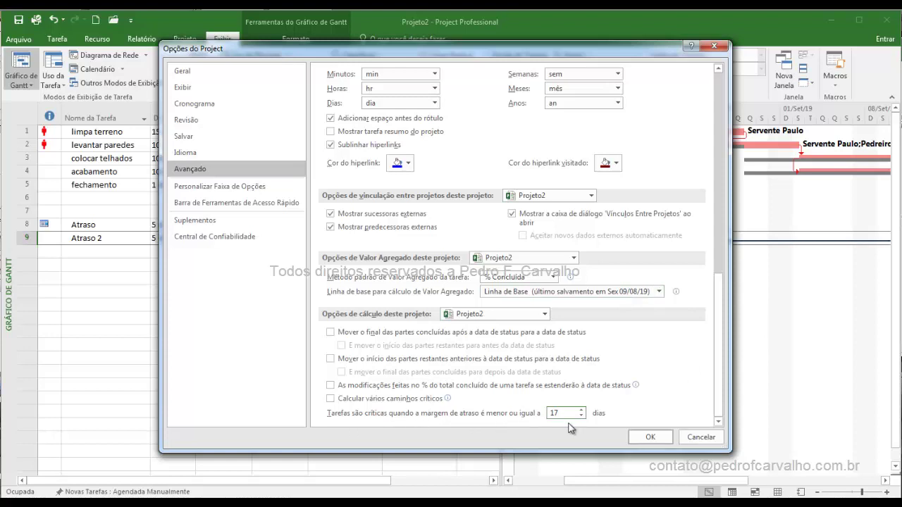
left_click(651, 438)
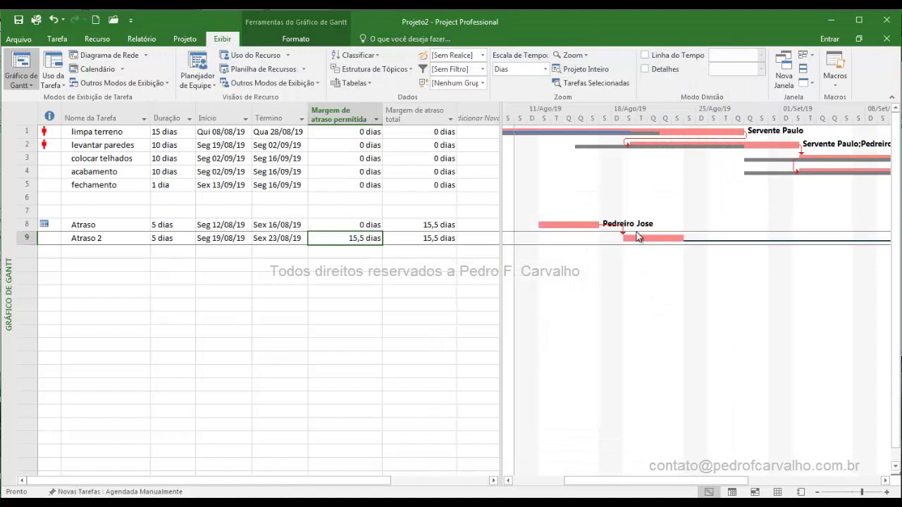